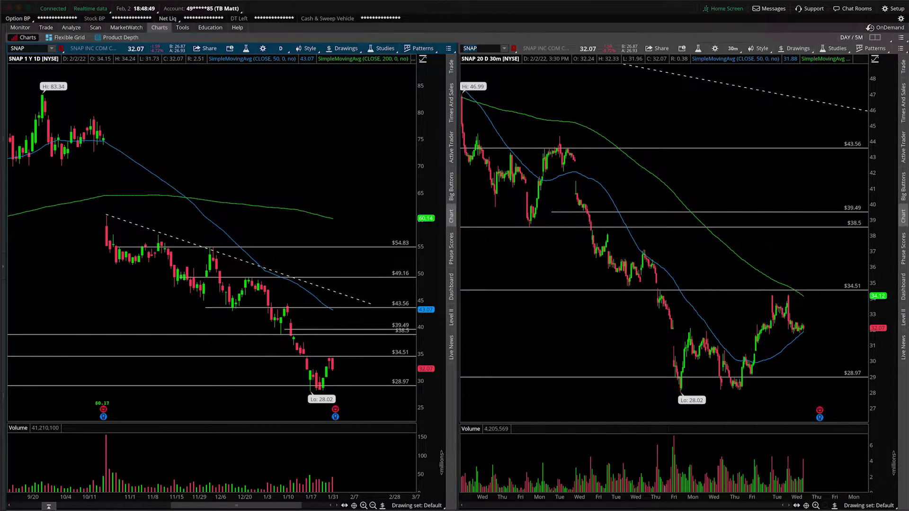
Step: Sketch freehand arrows pointing at the daily and 30-minute timeframe settings of the two SNAP charts
left_click_drag(321, 184, 285, 65)
left_click_drag(738, 194, 737, 68)
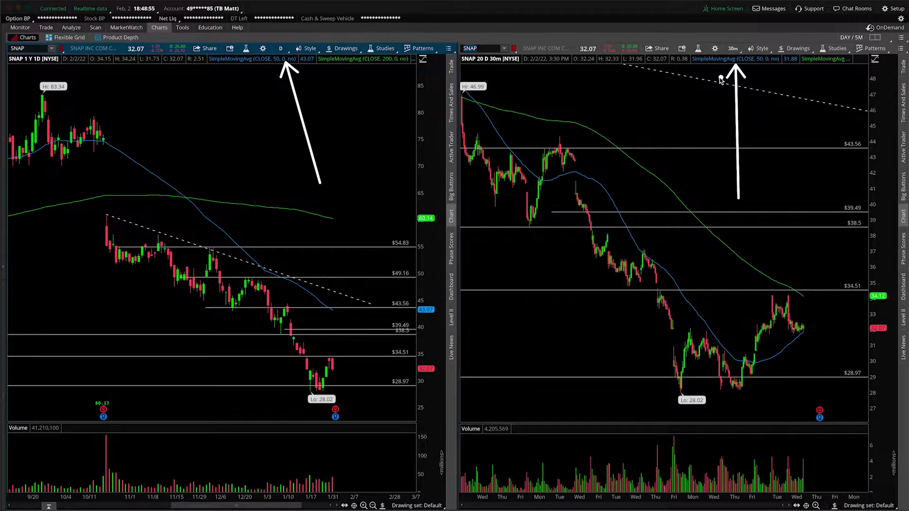
Step: Remove all drawings of the Default set from the SNAP charts and confirm the removal
right_click(310, 155)
left_click(359, 243)
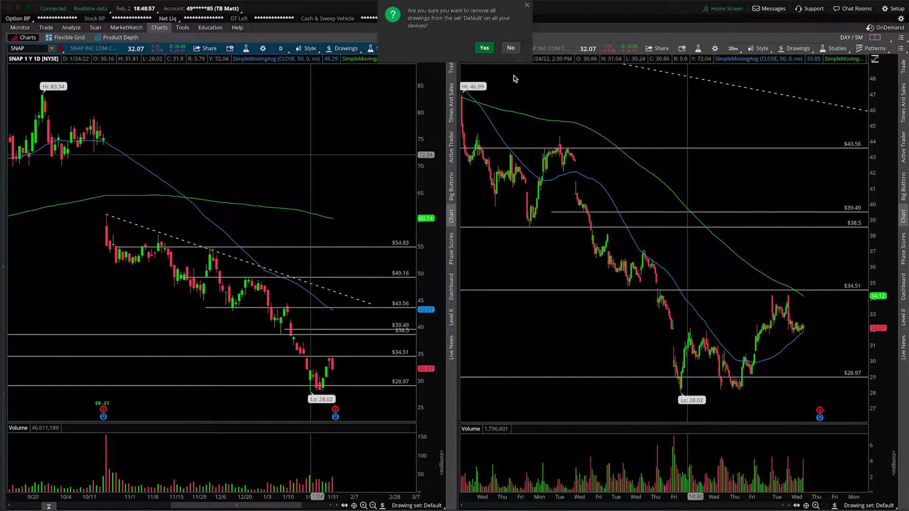
left_click(485, 49)
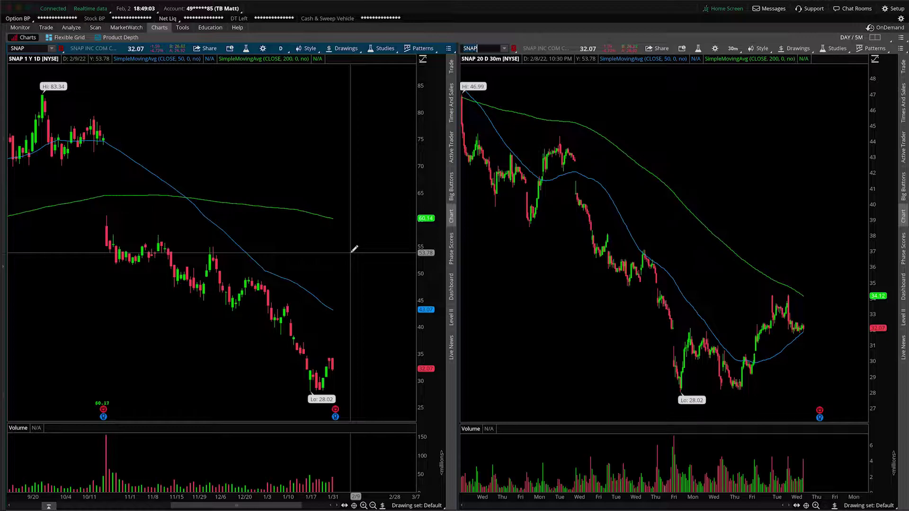
Step: Show the extended-hours trading session on the 30-minute SNAP chart, framed on the February 2 candles
left_click(759, 48)
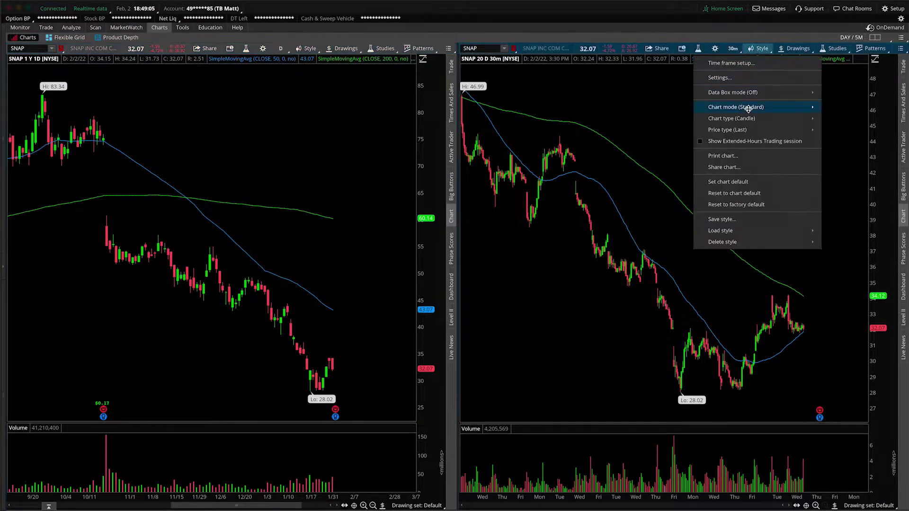
left_click(738, 141)
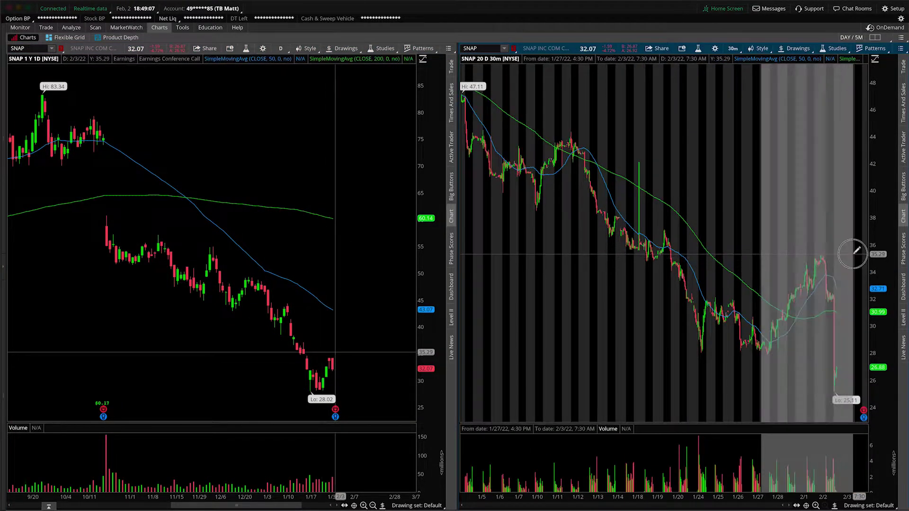
left_click_drag(783, 220, 638, 219)
scroll(666, 221, "right", 3)
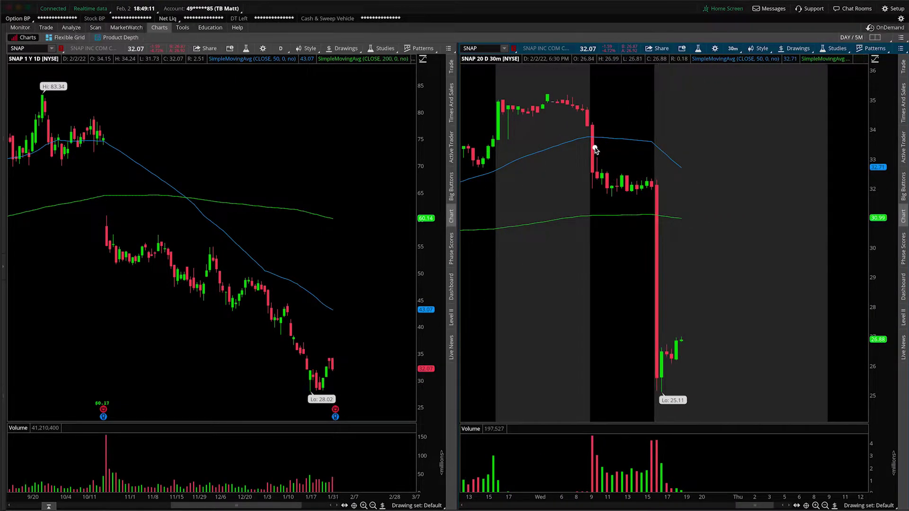
Step: Sketch the morning drop, sideways range and after-hours fall over the 30-minute chart, and clear the sketch
mouse_move(594, 125)
left_mouse_down()
mouse_move(607, 186)
mouse_move(669, 177)
left_mouse_up()
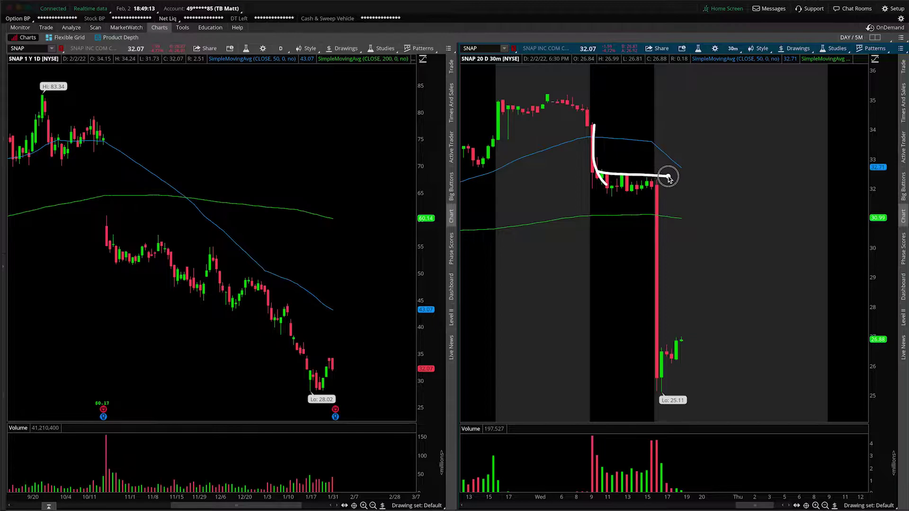
left_click_drag(596, 198, 669, 198)
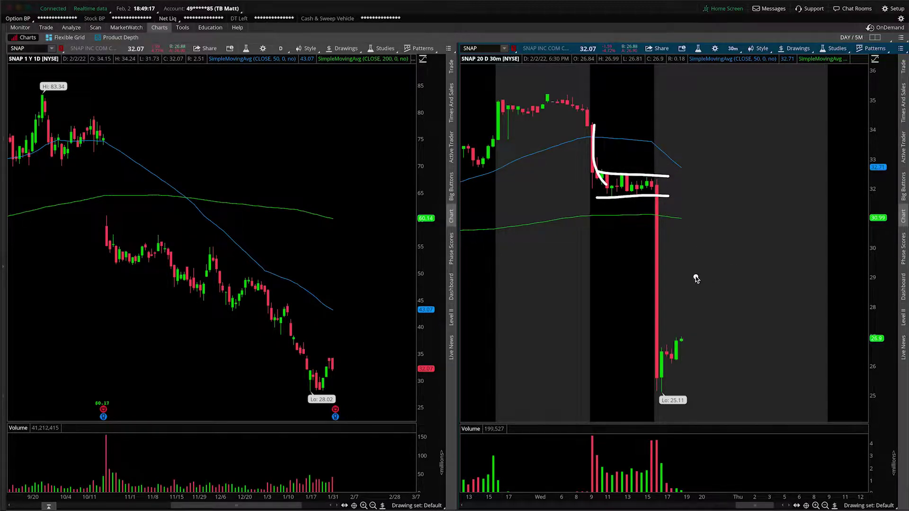
mouse_move(676, 204)
left_mouse_down()
mouse_move(714, 361)
mouse_move(736, 324)
mouse_move(718, 373)
left_mouse_up()
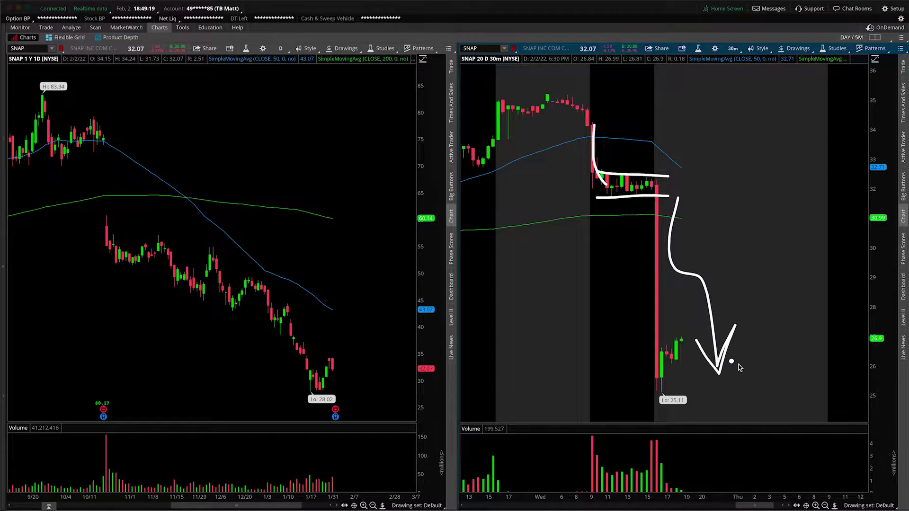
key("Escape")
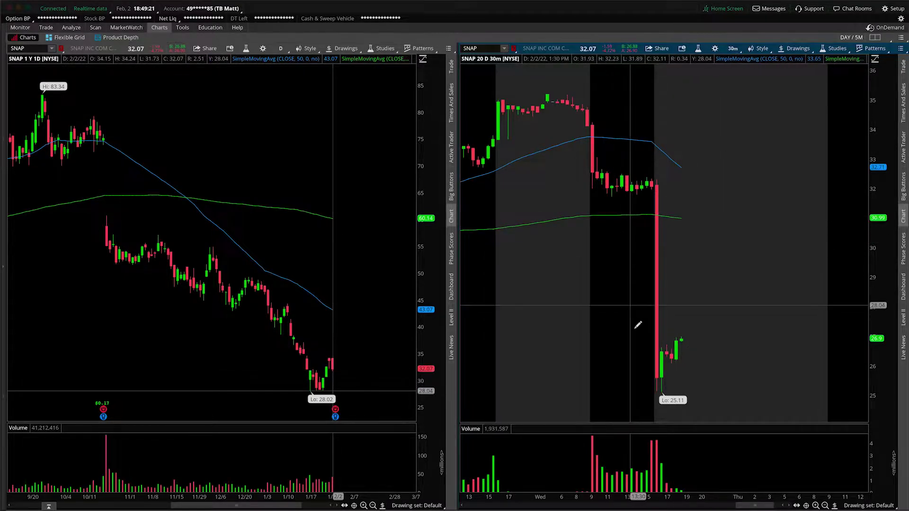
Step: Mark price levels at $25.17, $26.87 and $31.78 on the 30-minute chart, and hide the extended-hours session
left_click(645, 389)
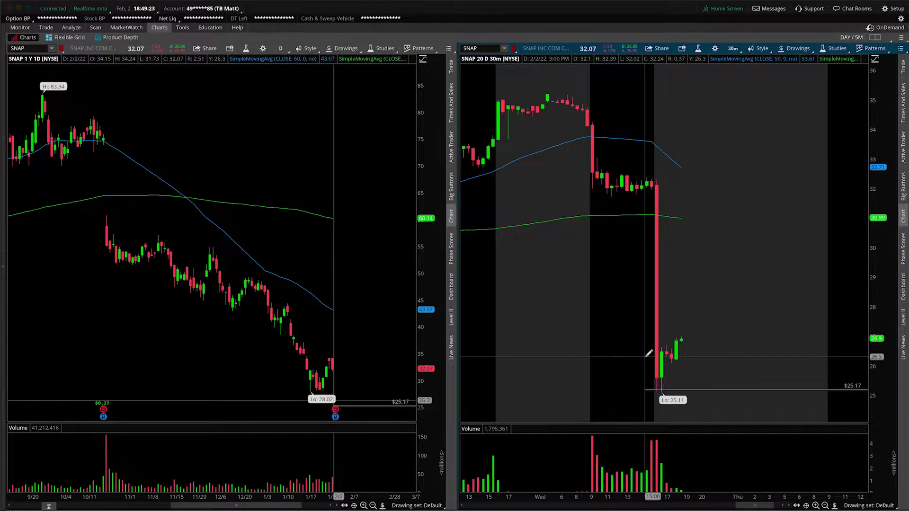
left_click(650, 339)
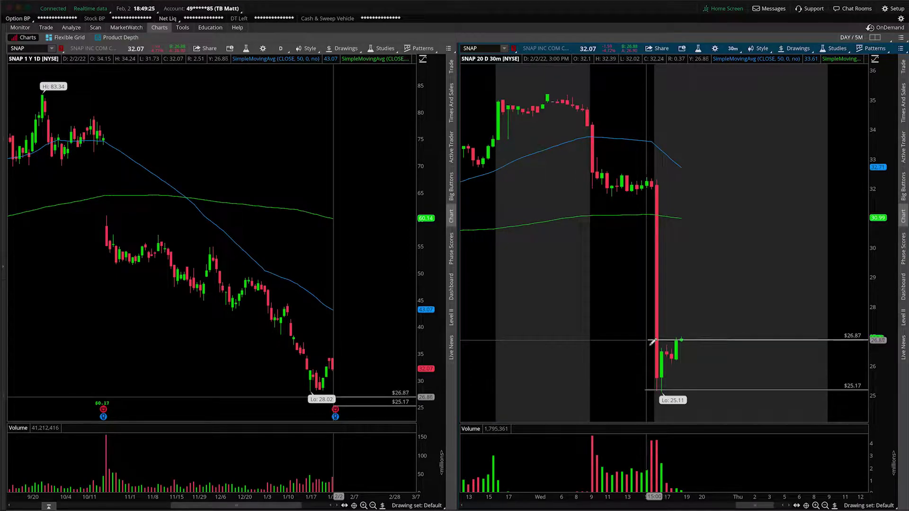
left_click(569, 194)
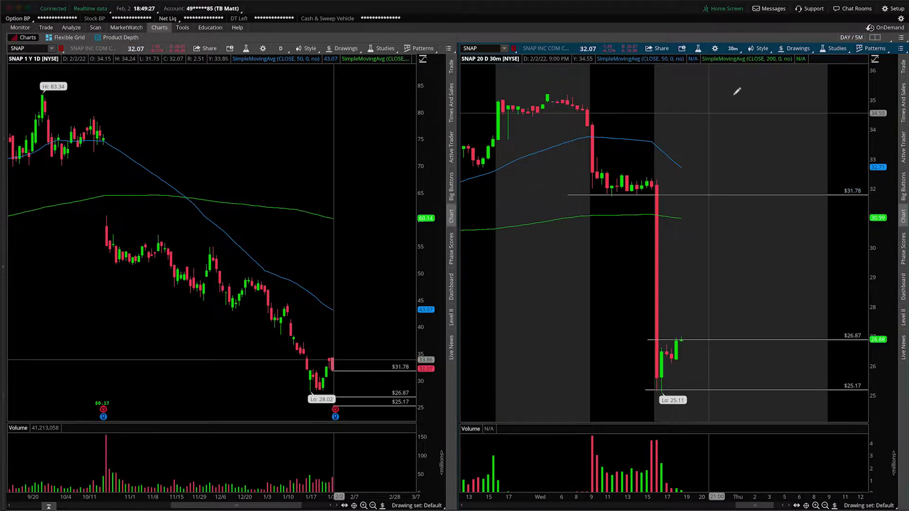
left_click(758, 49)
left_click(758, 140)
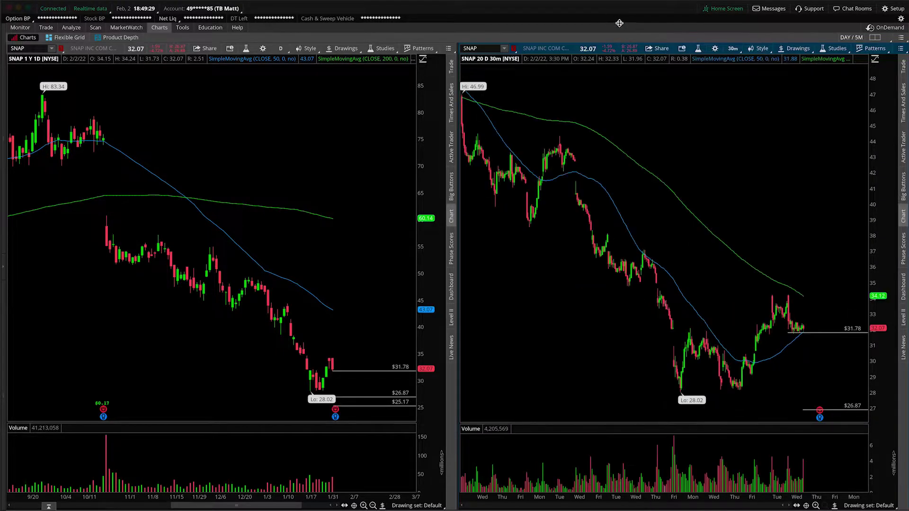
Step: Sketch scenario 1 on the daily chart, a dip from $26.87 to $25.17 and a rise to $31.78, and clear it
left_click_drag(374, 254, 247, 231)
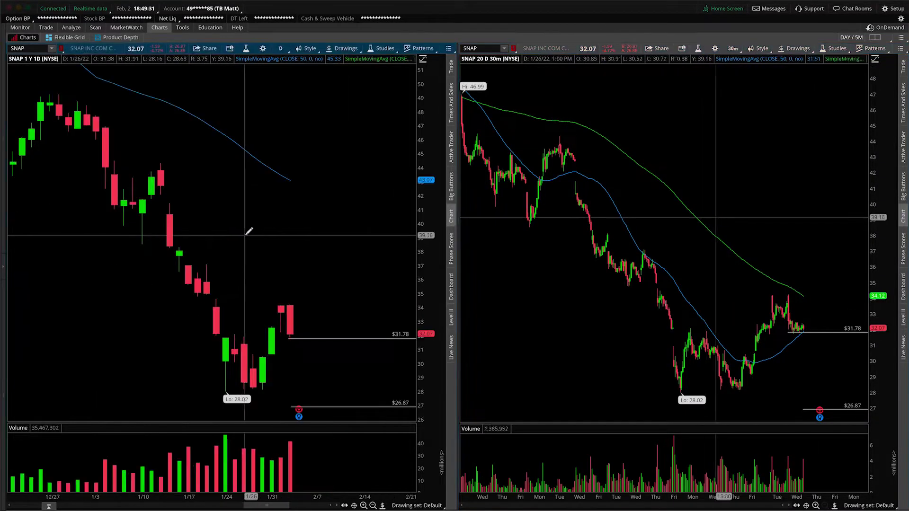
left_click(382, 505)
left_click(386, 320)
left_click_drag(376, 305, 357, 206)
left_click_drag(308, 369, 280, 355)
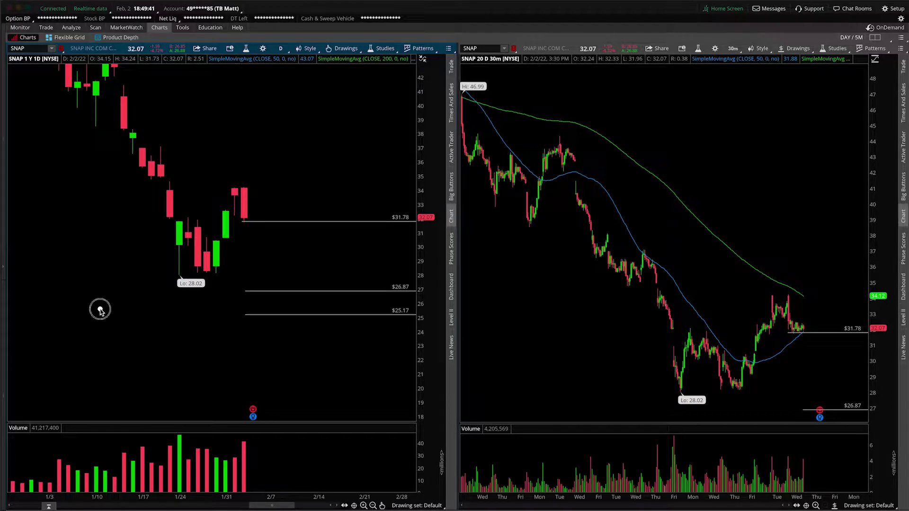
mouse_move(100, 310)
left_mouse_down()
mouse_move(99, 340)
mouse_move(95, 289)
mouse_move(82, 303)
left_mouse_up()
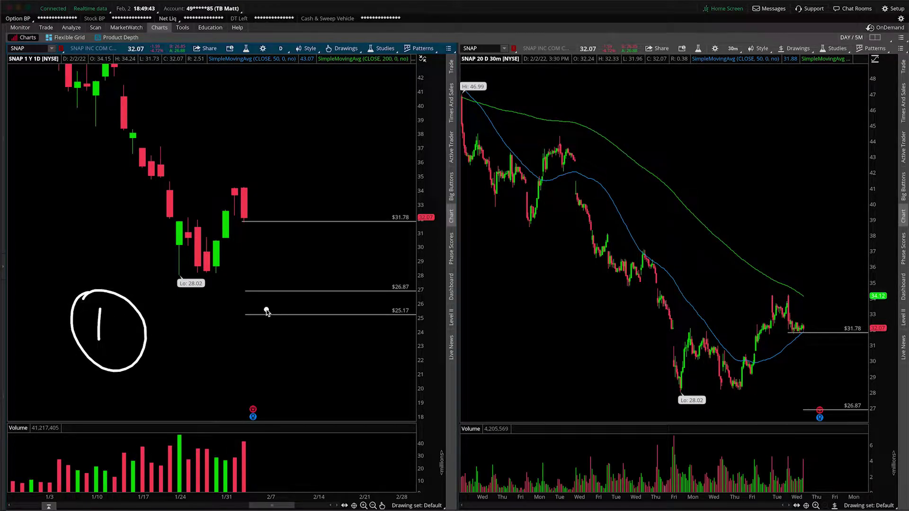
mouse_move(276, 297)
left_mouse_down()
mouse_move(278, 290)
mouse_move(312, 325)
mouse_move(290, 326)
mouse_move(336, 294)
mouse_move(349, 223)
mouse_move(356, 237)
left_mouse_up()
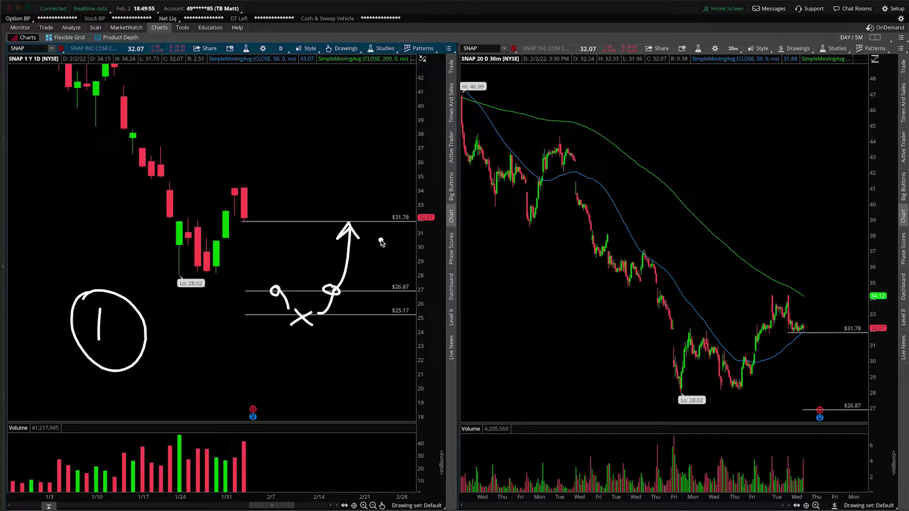
key("Escape")
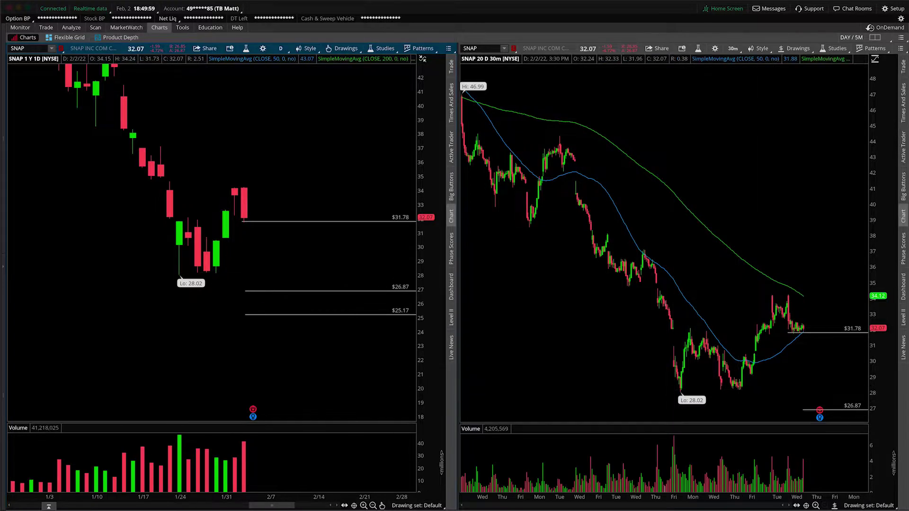
Step: Mark a price level at $28.2 under the late-January lows and temporarily sketch a bounce from $25.17 through it to $31.78
left_click(160, 271)
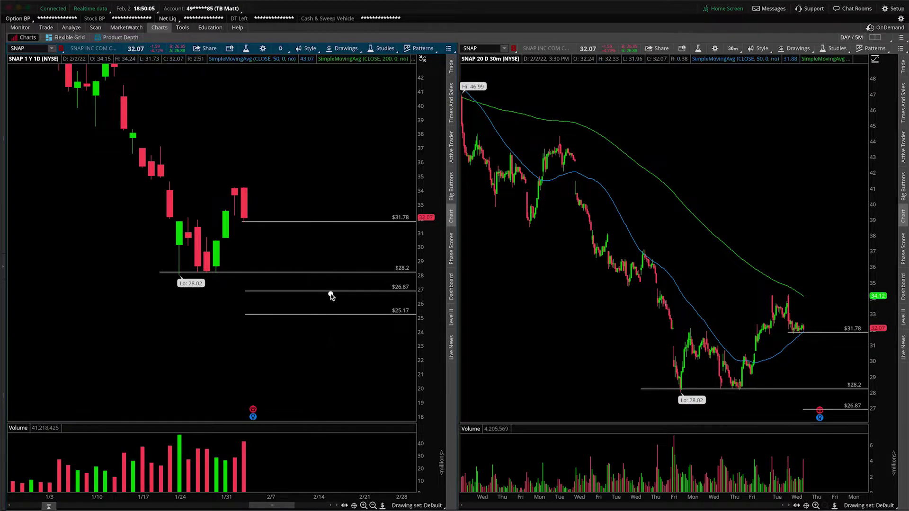
mouse_move(298, 293)
left_mouse_down()
mouse_move(319, 310)
mouse_move(355, 279)
mouse_move(412, 267)
mouse_move(400, 261)
left_mouse_up()
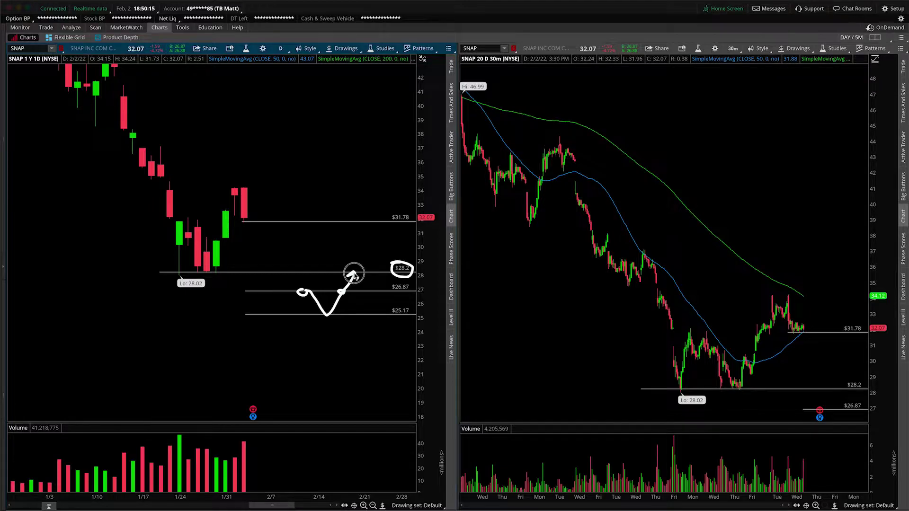
mouse_move(354, 274)
left_mouse_down()
mouse_move(356, 235)
mouse_move(373, 238)
left_mouse_up()
mouse_move(406, 210)
left_mouse_down()
mouse_move(417, 226)
mouse_move(404, 205)
left_mouse_up()
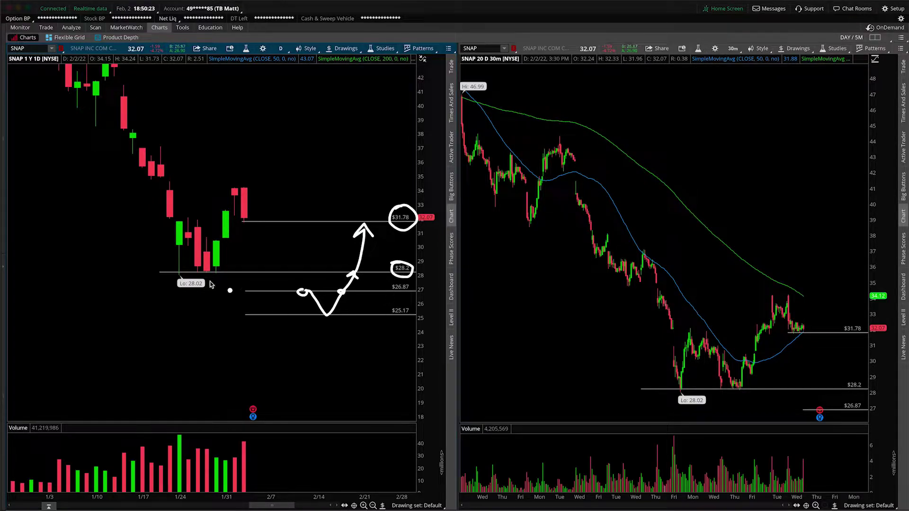
left_click_drag(166, 273, 233, 275)
key("Escape")
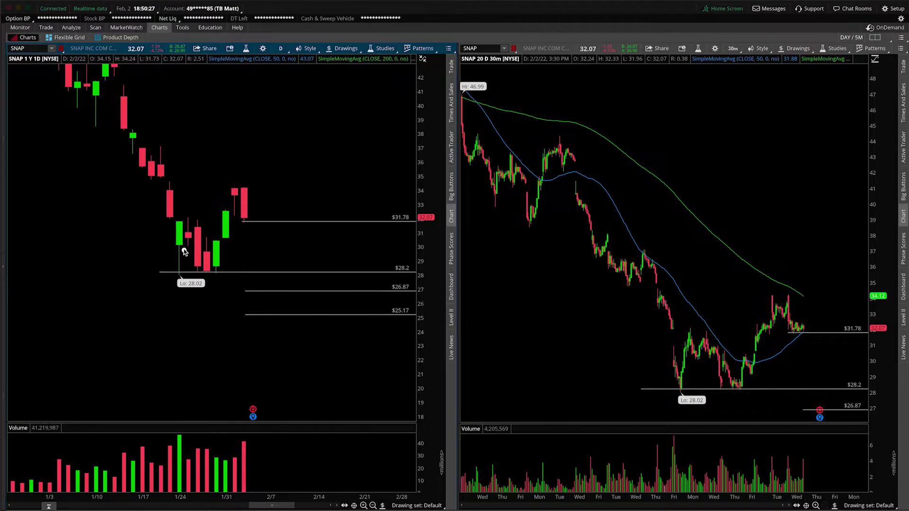
Step: Sketch scenario 2 on the daily chart, a descending consolidation on the $25.17 level with that price circled, and clear it
mouse_move(195, 228)
left_mouse_down()
mouse_move(187, 255)
mouse_move(189, 233)
mouse_move(254, 192)
mouse_move(251, 213)
left_mouse_up()
left_click_drag(308, 142, 331, 164)
mouse_move(322, 116)
left_mouse_down()
mouse_move(279, 134)
mouse_move(306, 115)
left_mouse_up()
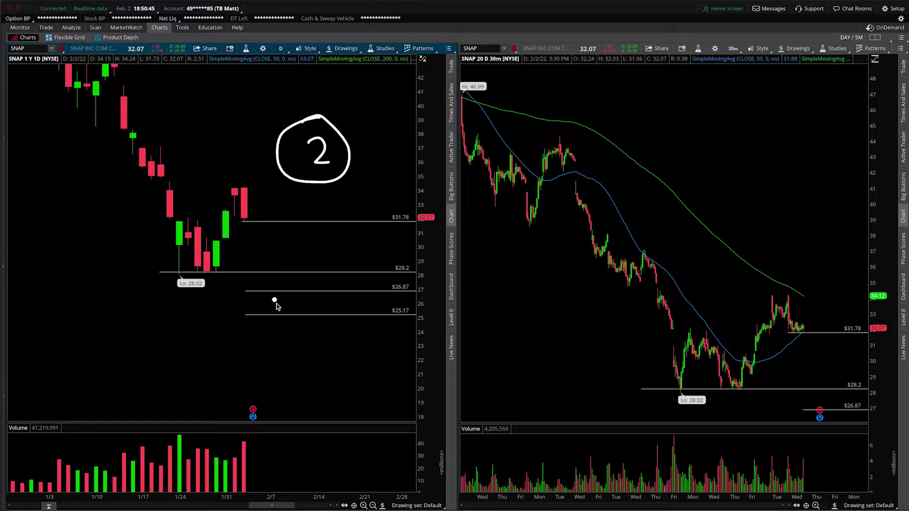
left_click_drag(284, 291, 337, 319)
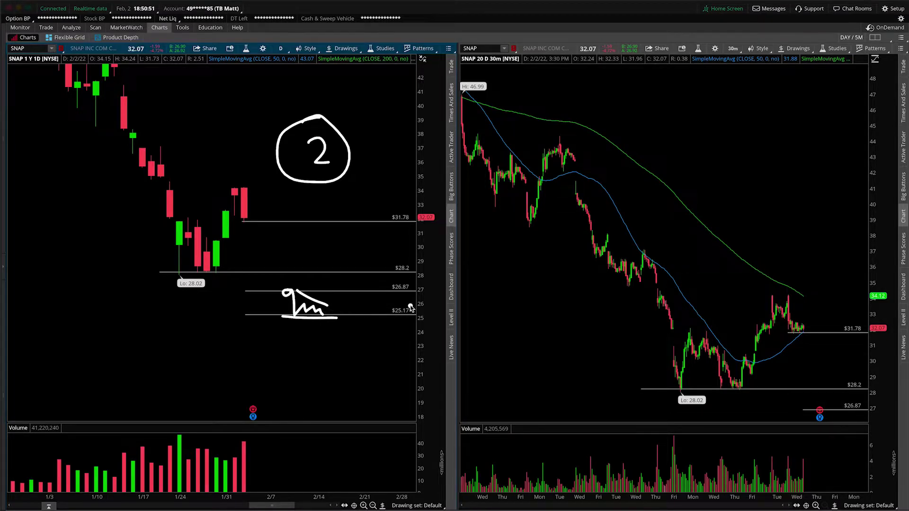
mouse_move(410, 308)
left_mouse_down()
mouse_move(406, 326)
mouse_move(398, 310)
left_mouse_up()
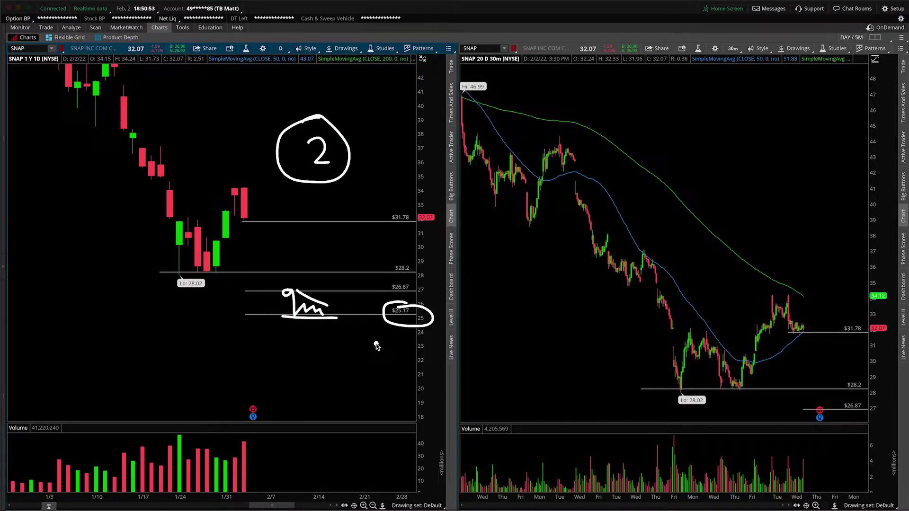
key("alt+Tab")
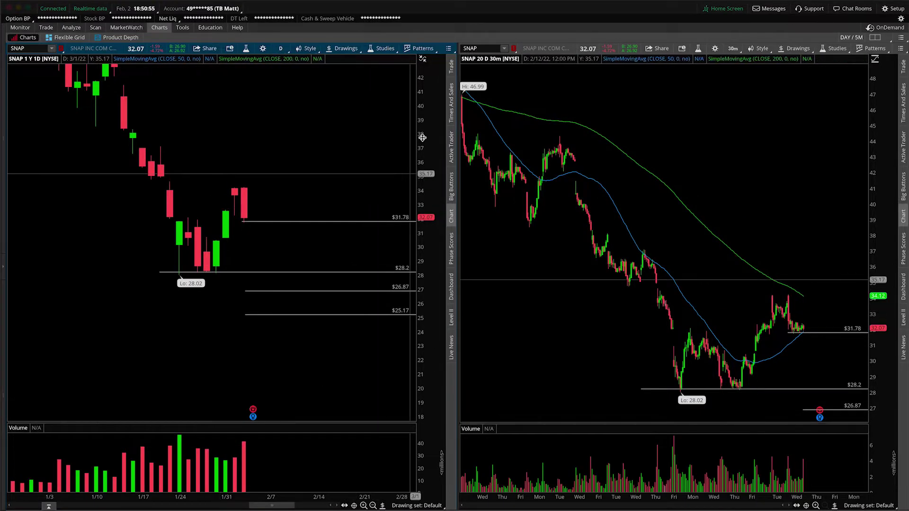
Step: Restore the daily chart's automatic price scaling and show its full year of candles
left_click(424, 62)
left_click(423, 59)
left_click(400, 84)
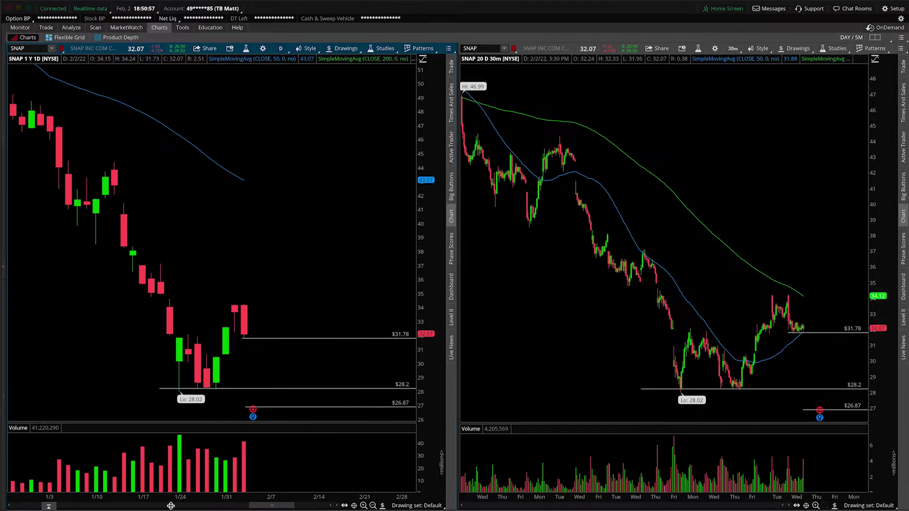
left_click_drag(161, 501, 568, 468)
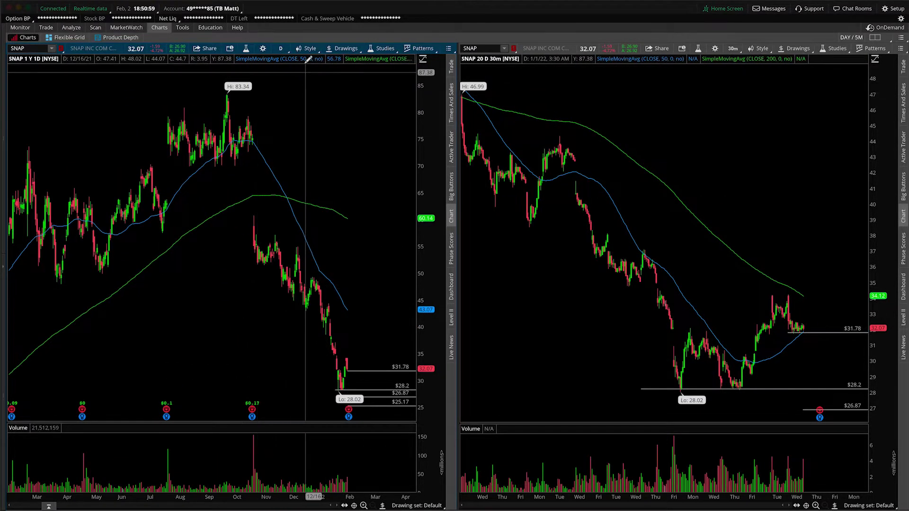
Step: Set the daily chart's time interval to 3 years
left_click(281, 48)
left_click(281, 47)
left_click(281, 48)
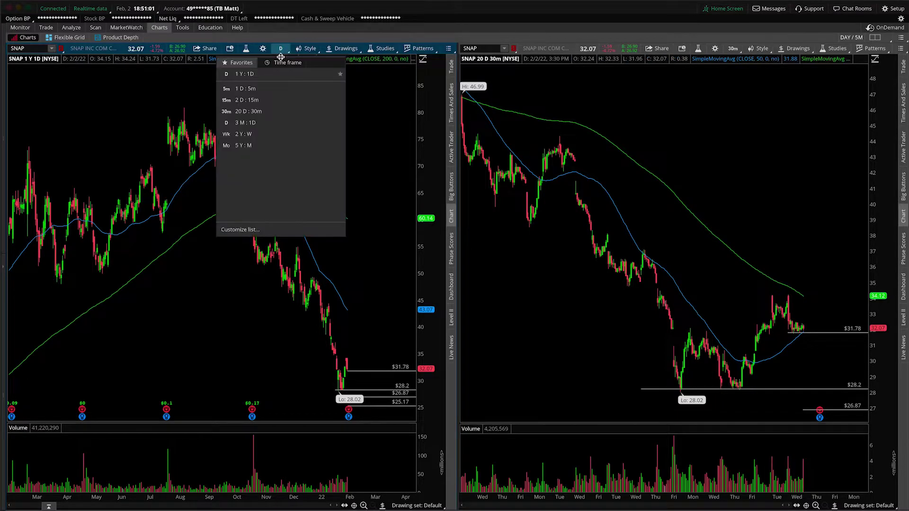
left_click(284, 62)
left_click(310, 115)
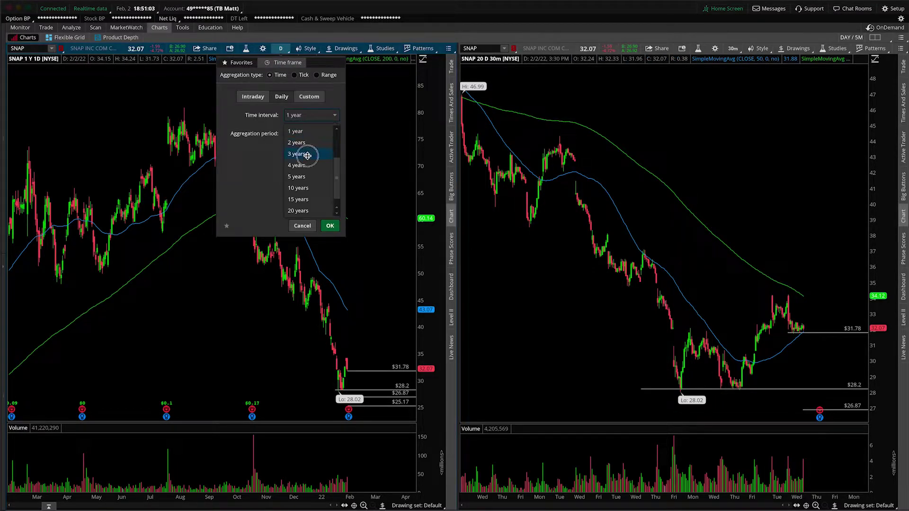
left_click(307, 155)
left_click(329, 226)
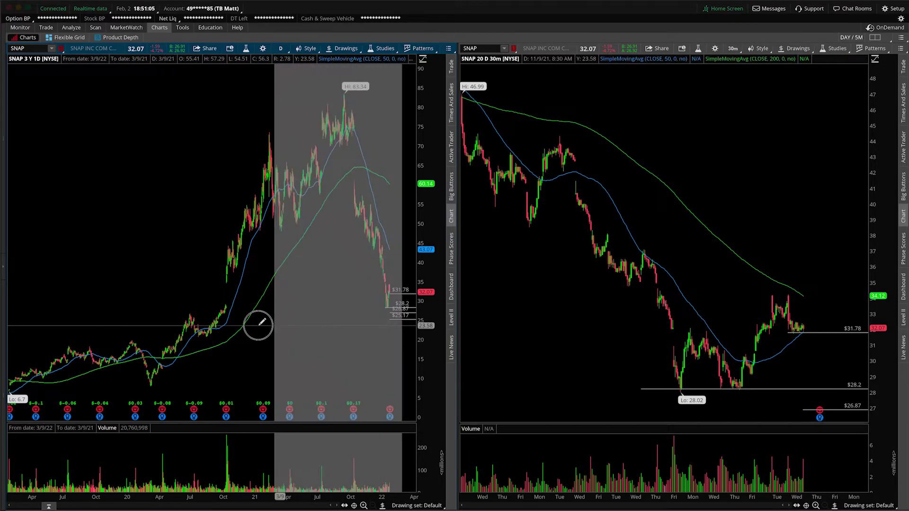
Step: Mark a price level at $34.42 on the 3-year daily chart, at the October 2020 gap-up
left_click_drag(258, 325, 177, 324)
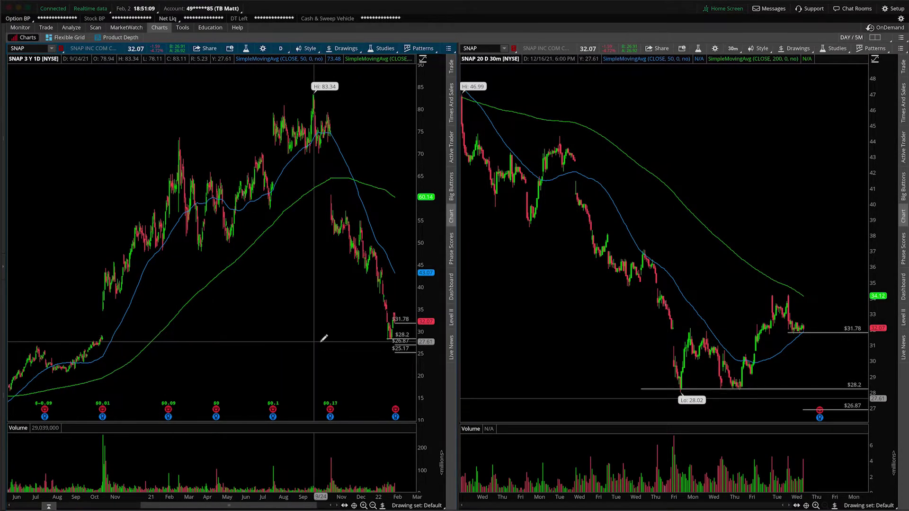
left_click_drag(400, 346, 37, 375)
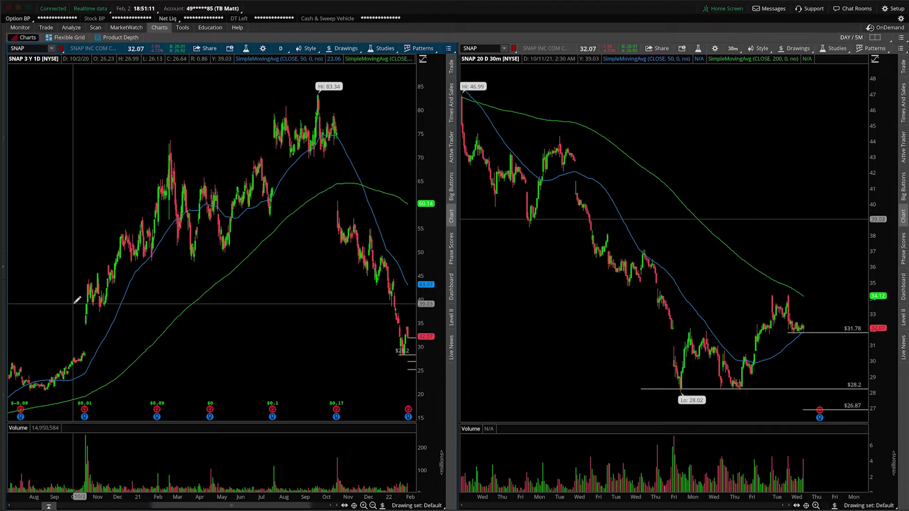
key("alt")
mouse_move(87, 326)
left_mouse_down()
mouse_move(76, 349)
mouse_move(81, 324)
left_mouse_up()
key("alt")
left_click(77, 325)
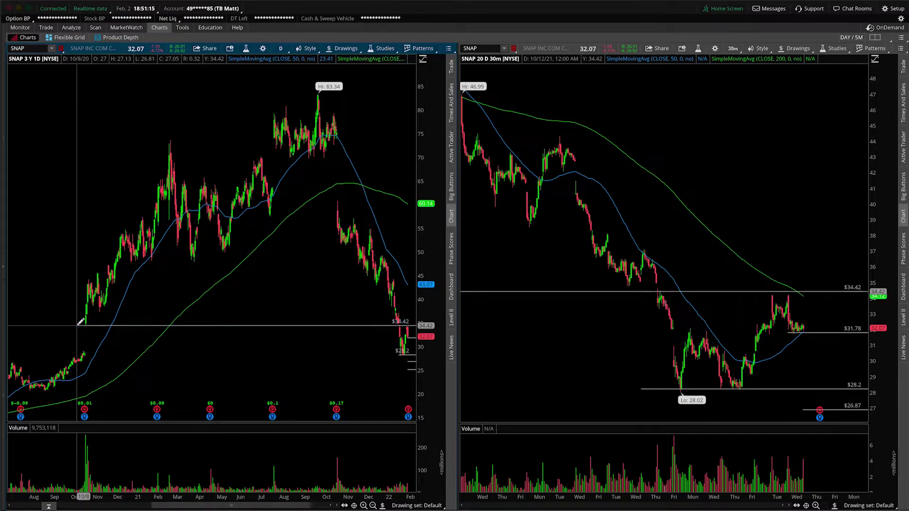
Step: Try a price level at $29.03 below the October 2020 gap, and undo both it and the $34.42 level
left_click(74, 351)
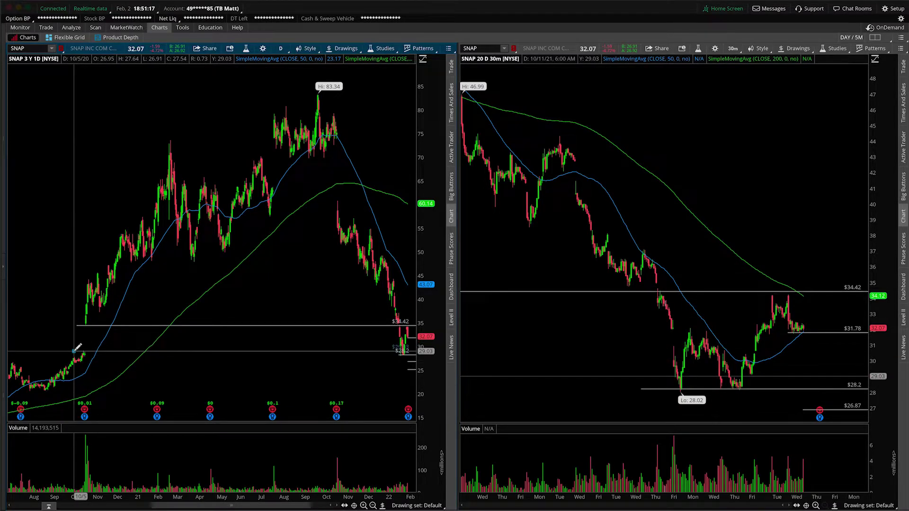
scroll(351, 366, "right", 3)
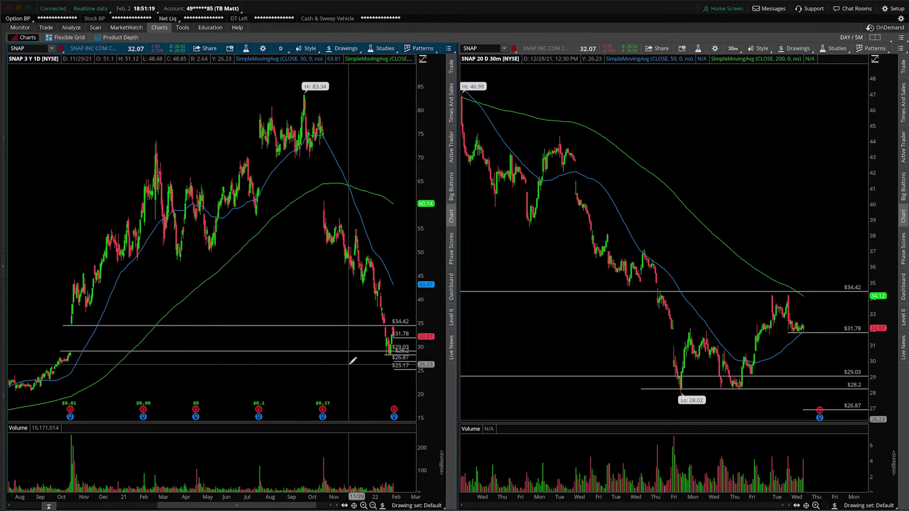
scroll(193, 331, "left", 3)
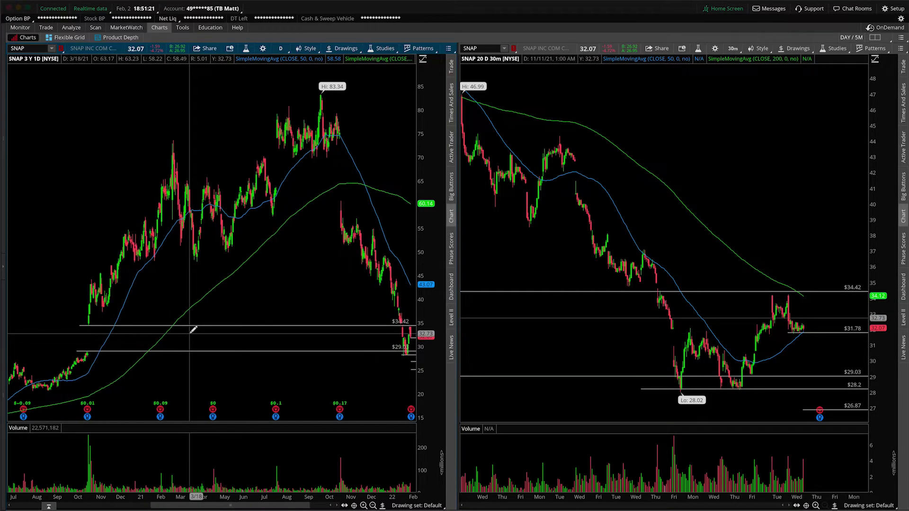
key("super+z")
key("super+z")
Step: Mark price levels at $21.08, along the August 2020 lows, and at $23.03 on the daily chart
scroll(198, 294, "up", 10)
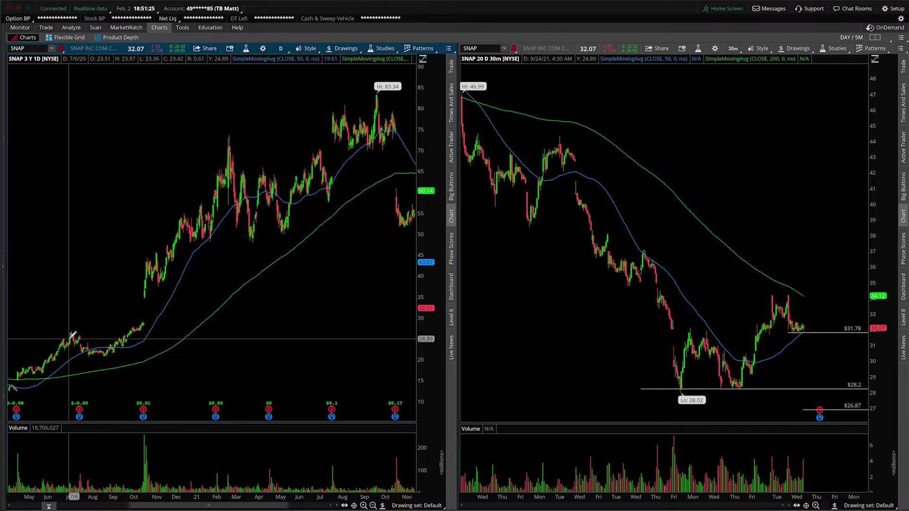
left_click_drag(179, 348, 46, 344)
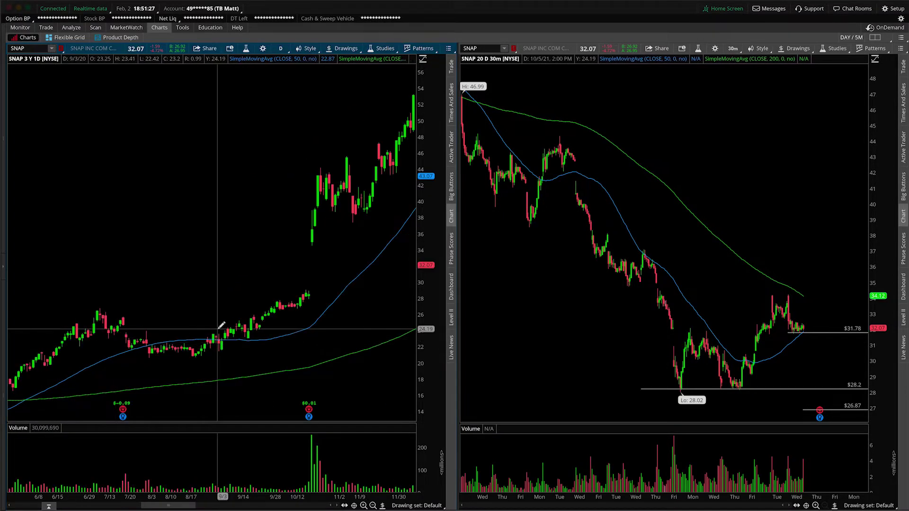
scroll(219, 328, "left", 5)
scroll(221, 324, "up", 3)
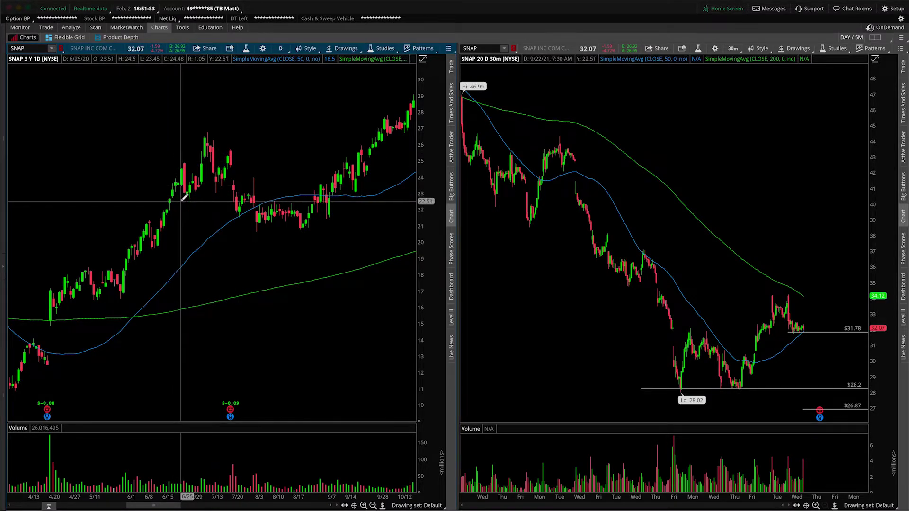
left_click(228, 225)
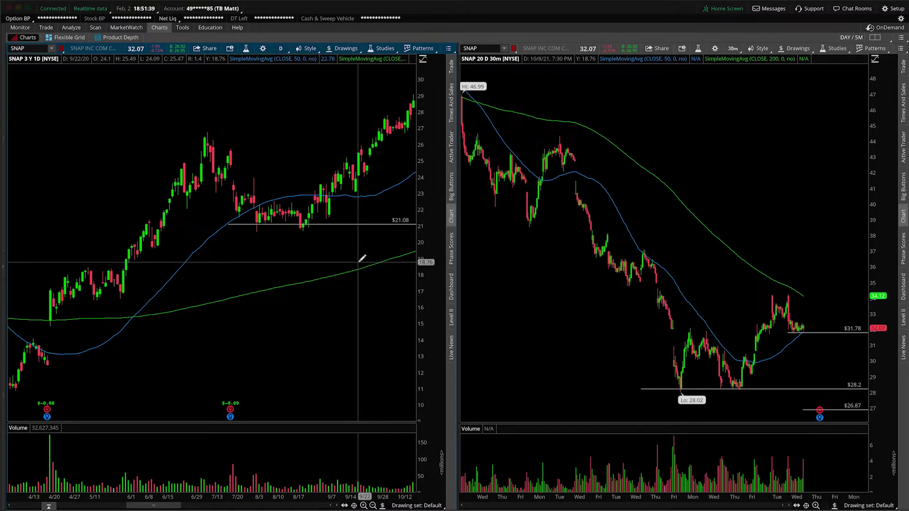
left_click(176, 193)
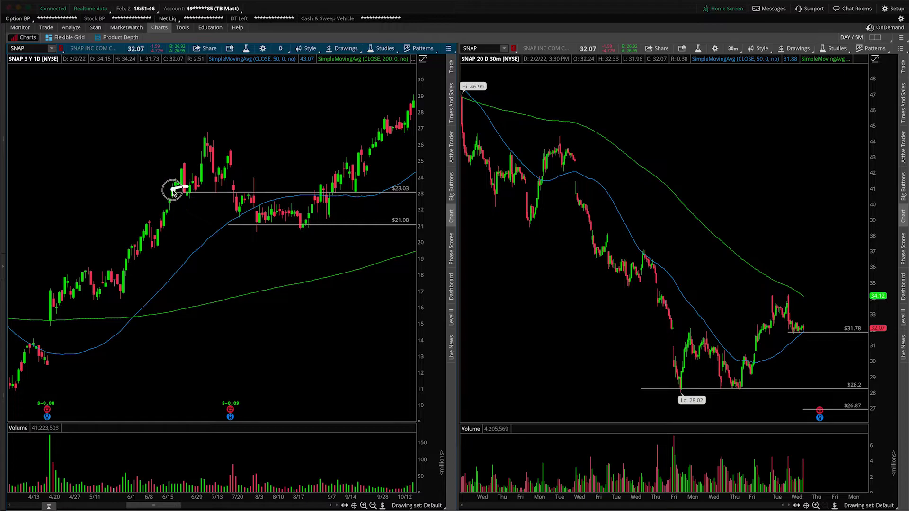
Step: Circle the price touches along the $23.03 level and its price label, and clear the annotations
left_click_drag(175, 188, 230, 191)
mouse_move(364, 190)
left_mouse_down()
mouse_move(350, 194)
mouse_move(432, 187)
mouse_move(395, 189)
left_mouse_up()
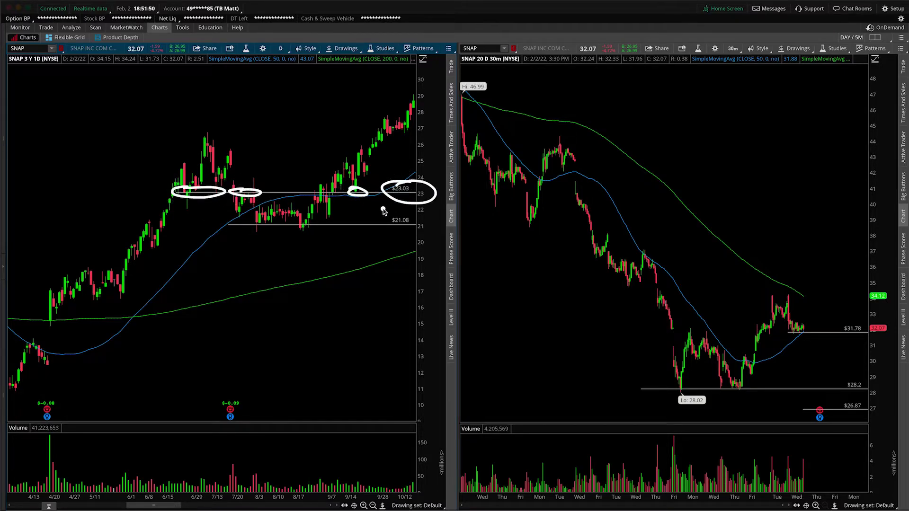
key("alt+Tab")
Step: Stop drawing price levels and rescale the daily chart around the latest candles, spreading out the levels from $31.78 down to $21.08
scroll(400, 267, "right", 3)
scroll(404, 264, "down", 10)
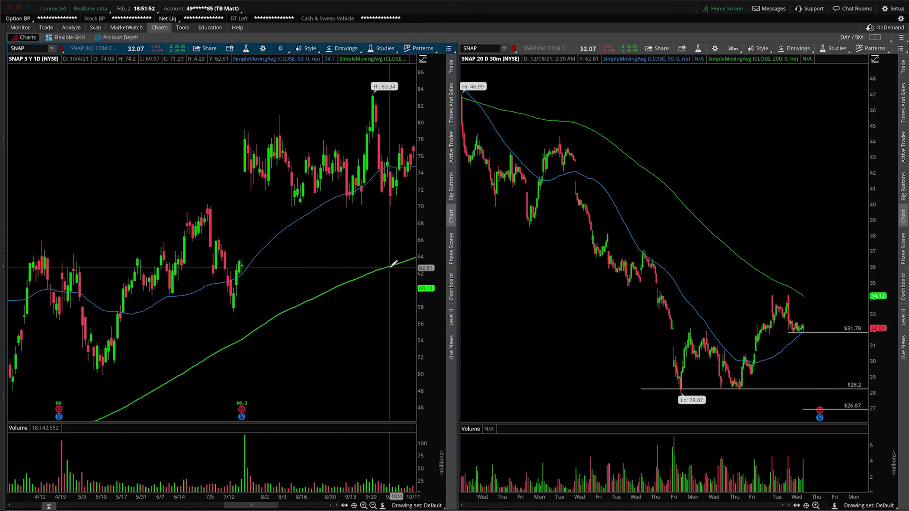
left_click(382, 505)
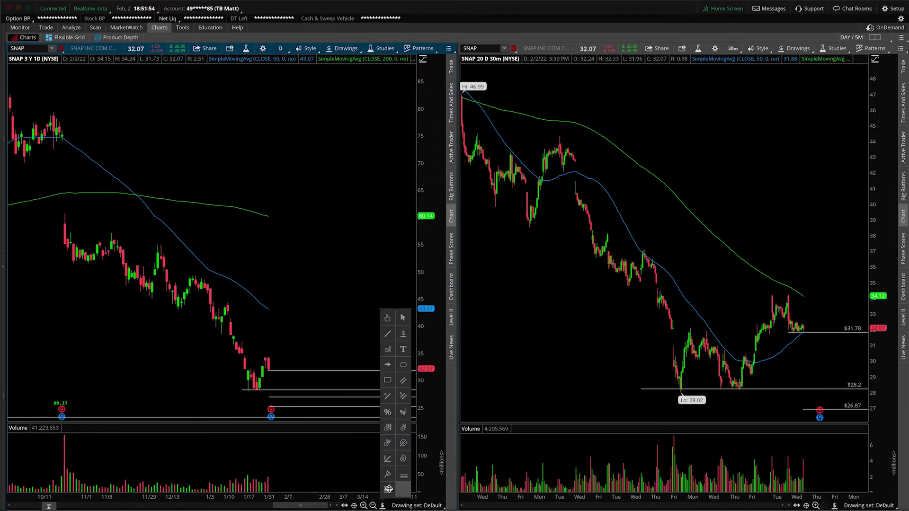
left_click(403, 317)
left_click_drag(429, 339, 430, 323)
left_click_drag(364, 307, 357, 152)
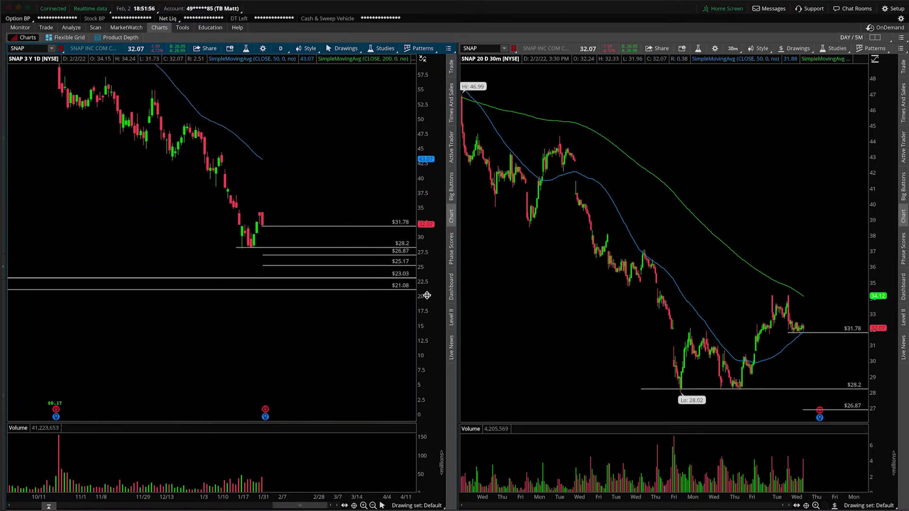
left_click_drag(427, 296, 428, 204)
left_click_drag(337, 231, 302, 222)
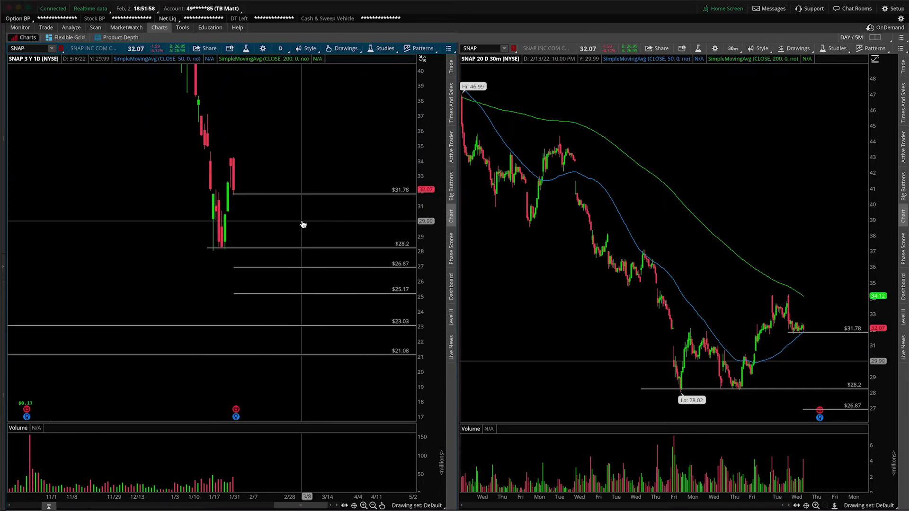
Step: Sketch a choppy decline from the $26.87 level through $25.17 to $23.03, and box the range between $26.87 and $23.03
key("alt")
mouse_move(278, 268)
left_mouse_down()
mouse_move(313, 287)
mouse_move(315, 312)
left_mouse_up()
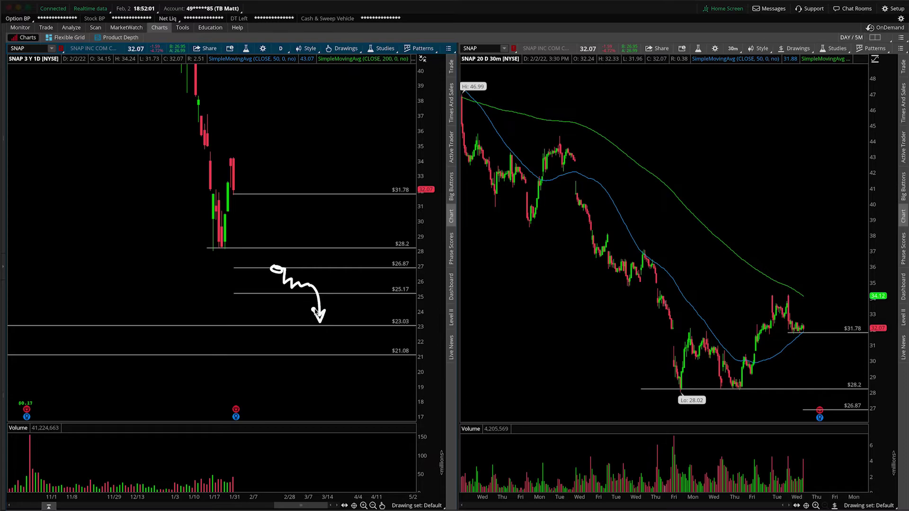
left_click(340, 277)
left_click_drag(342, 325, 342, 325)
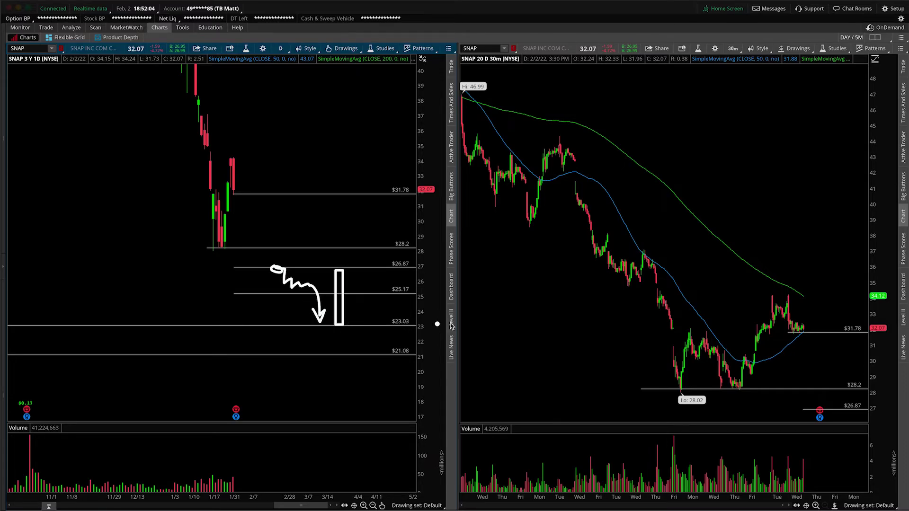